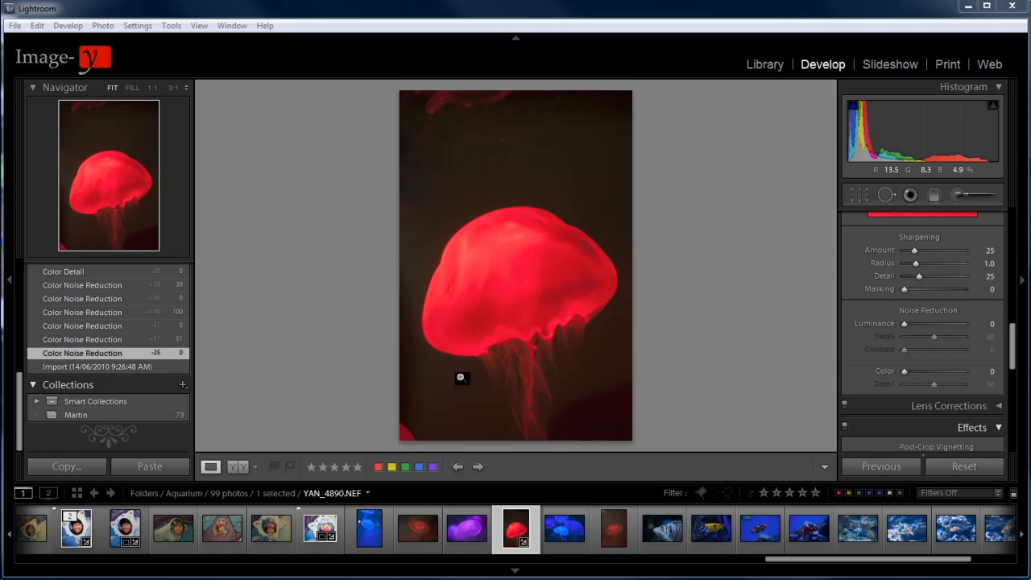
# Magnify the jellyfish's lower edge to 3:1 and examine the noise in the red body and dark background
pyautogui.click(172, 87)
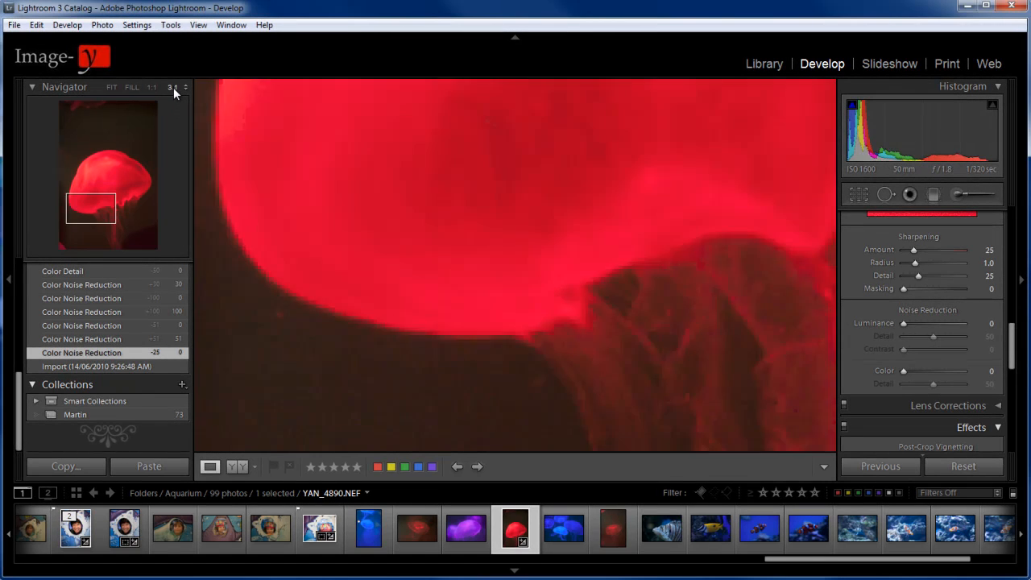
pyautogui.moveTo(426, 306); pyautogui.dragTo(486, 295)
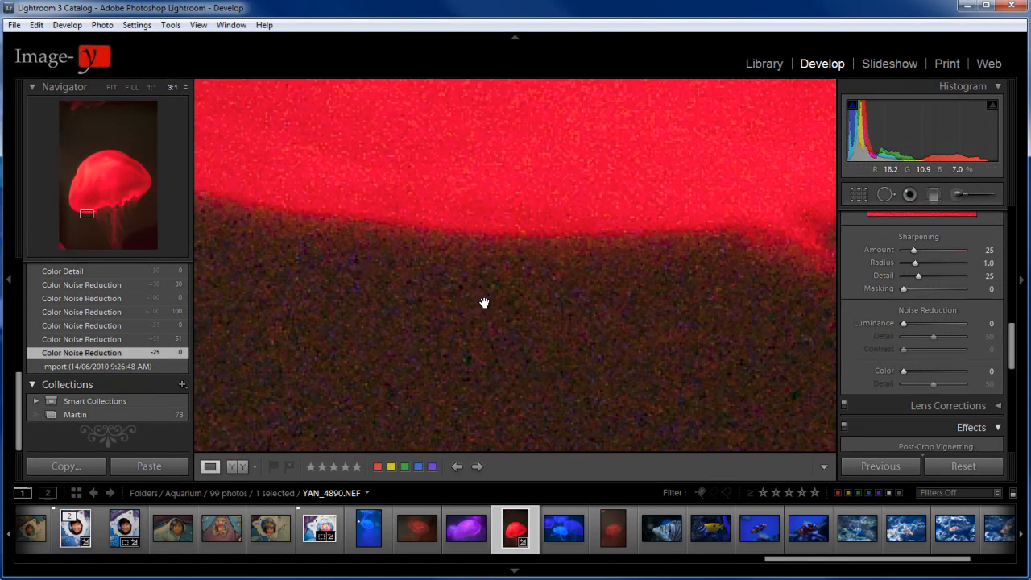
pyautogui.click(184, 89)
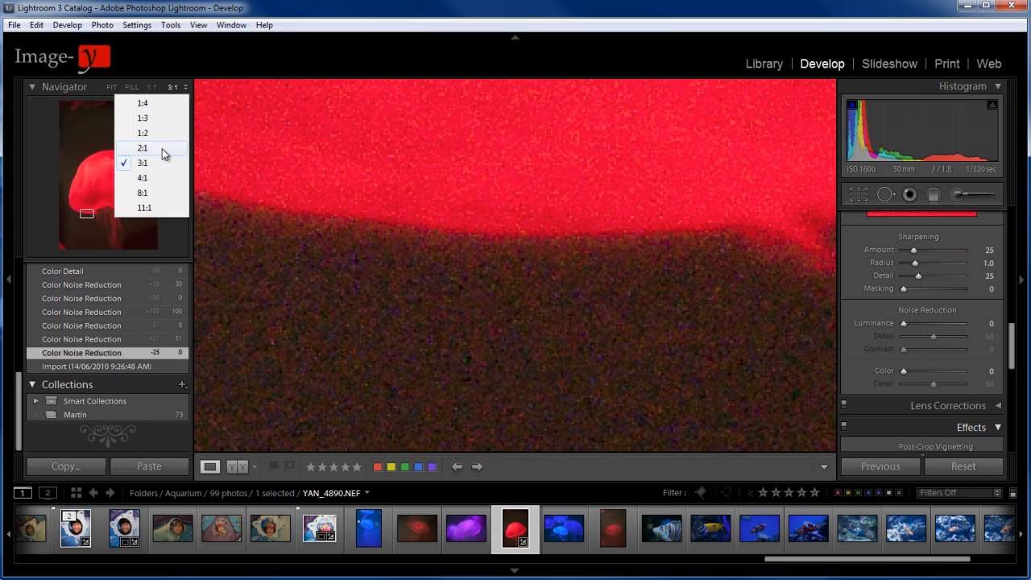
pyautogui.click(582, 291)
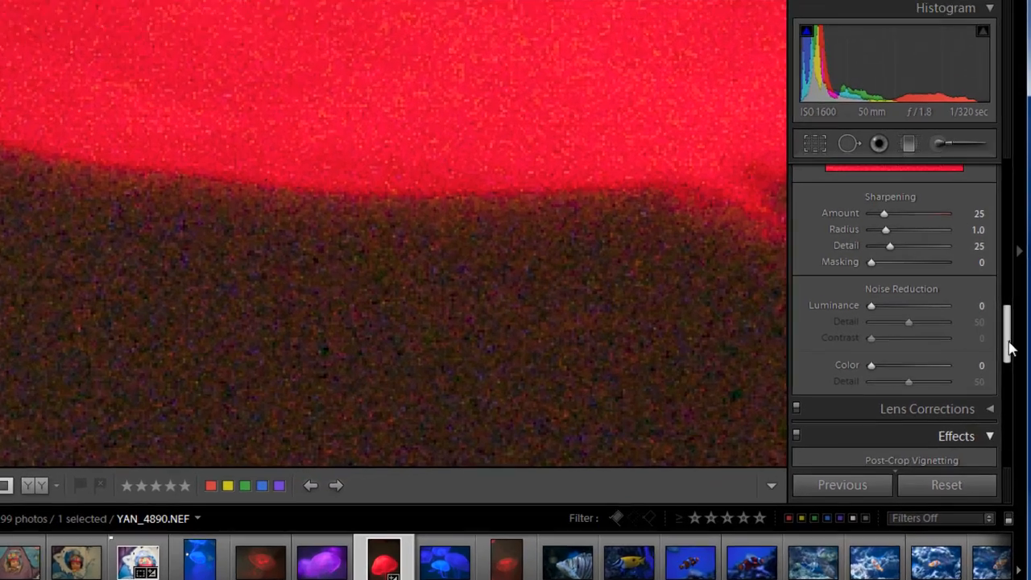
# Review the Detail settings and check the Process version options under Camera Calibration
pyautogui.moveTo(1016, 356); pyautogui.dragTo(1016, 319)
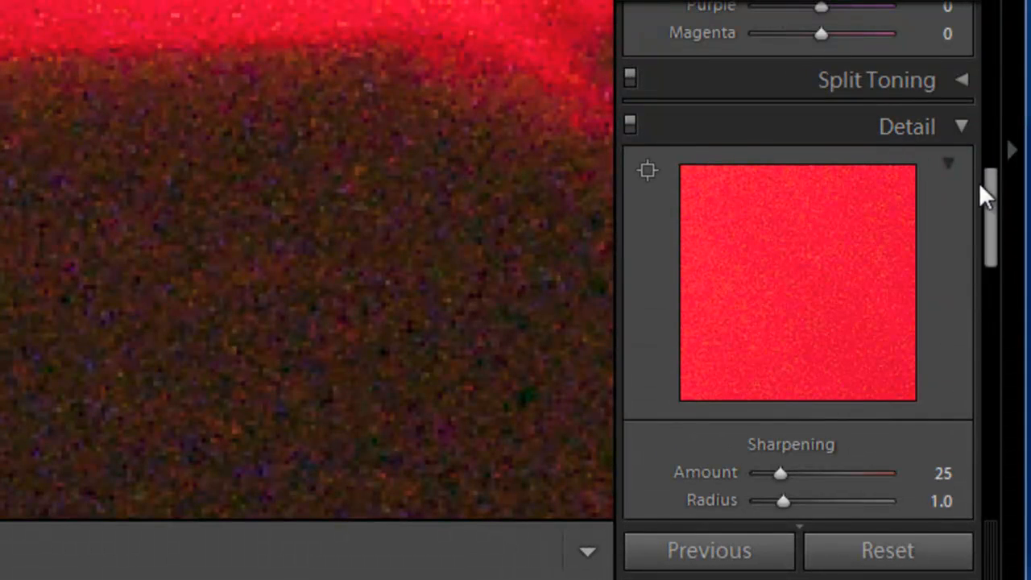
pyautogui.moveTo(988, 194); pyautogui.dragTo(996, 260)
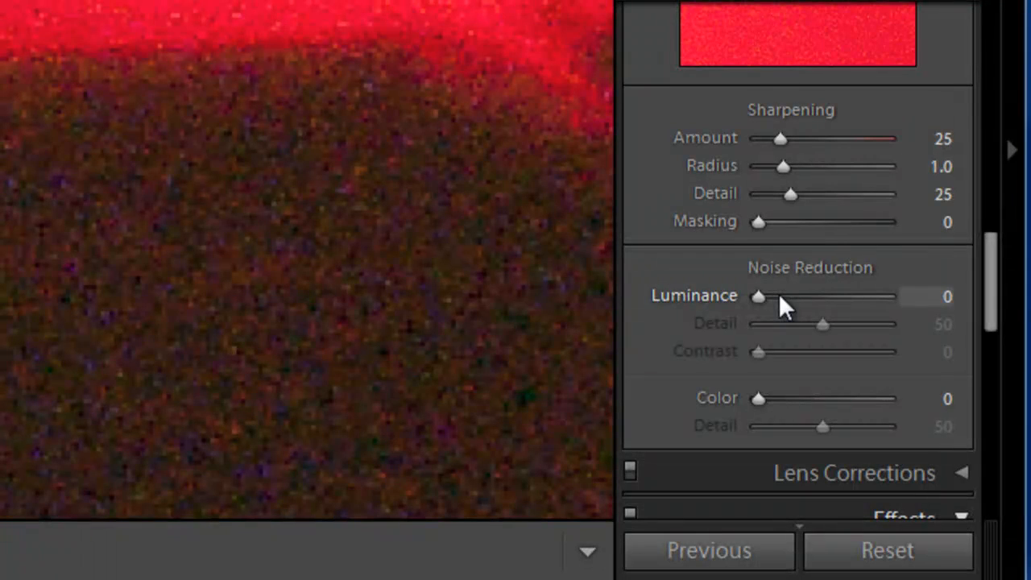
pyautogui.moveTo(984, 265); pyautogui.dragTo(986, 274)
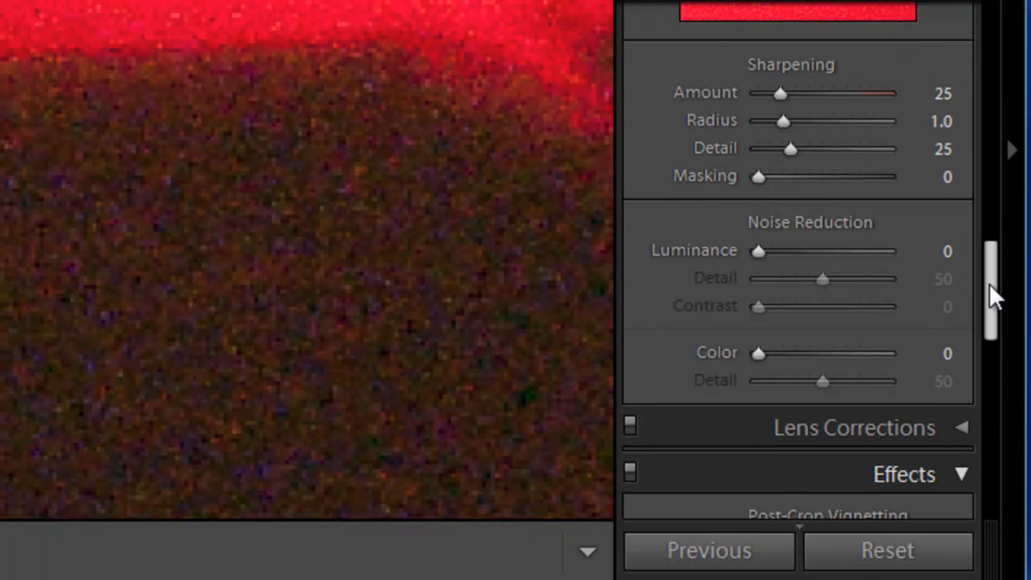
pyautogui.moveTo(989, 283); pyautogui.dragTo(998, 411)
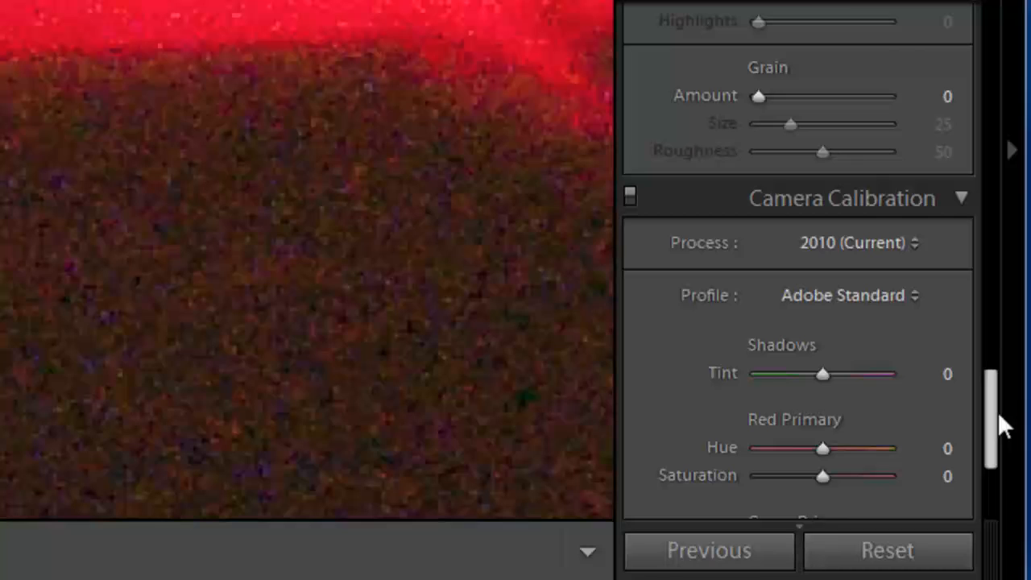
pyautogui.click(914, 241)
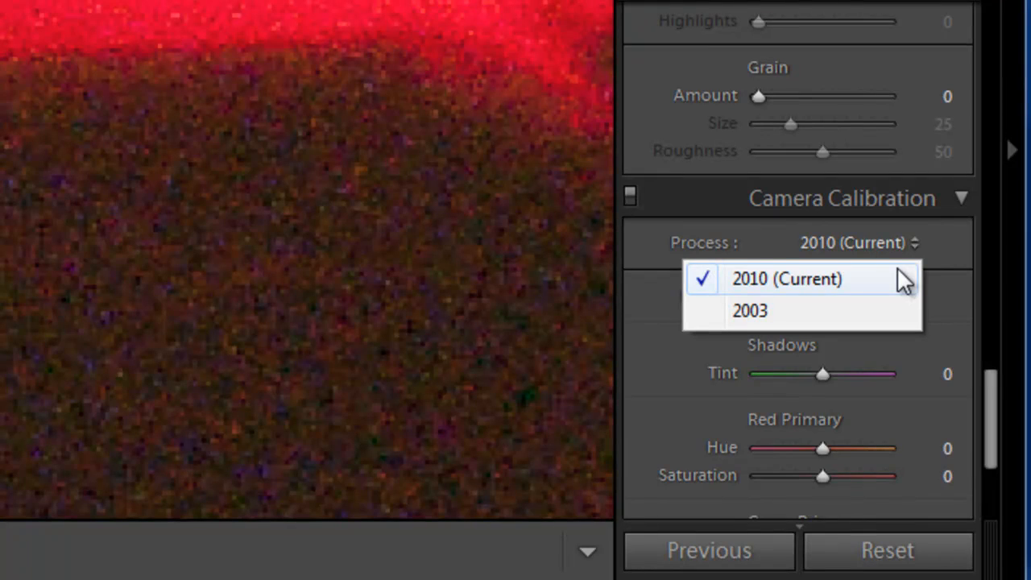
pyautogui.click(958, 245)
# Set the Color noise reduction of the jellyfish photo to 30
pyautogui.moveTo(994, 432); pyautogui.dragTo(993, 291)
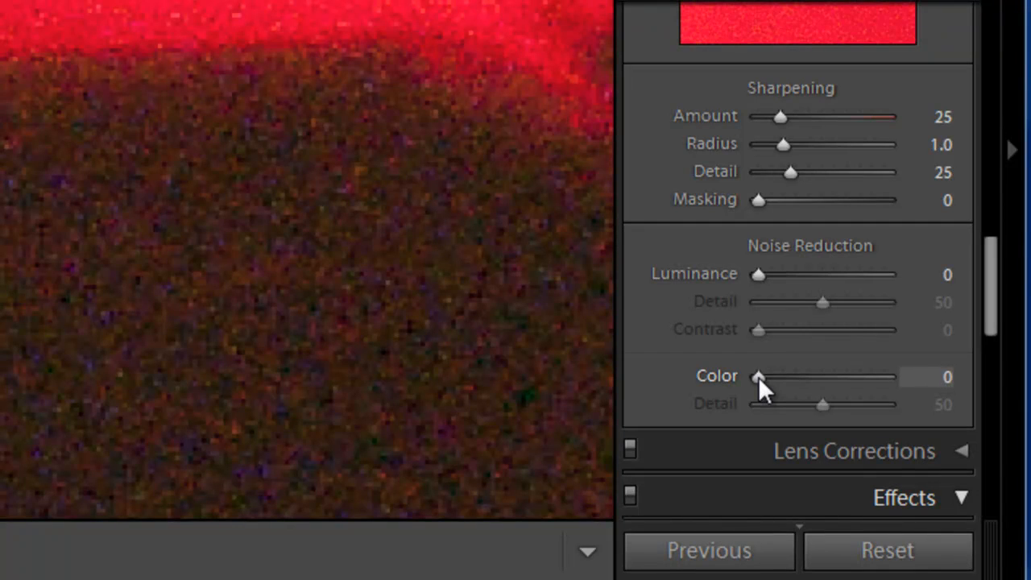
pyautogui.moveTo(758, 376); pyautogui.dragTo(760, 376)
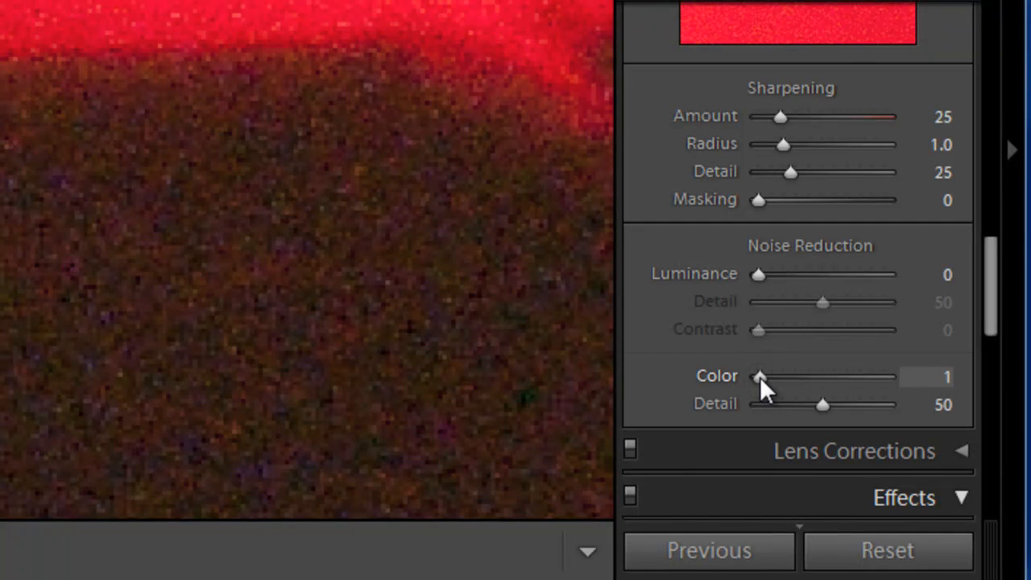
pyautogui.moveTo(760, 376); pyautogui.dragTo(788, 377)
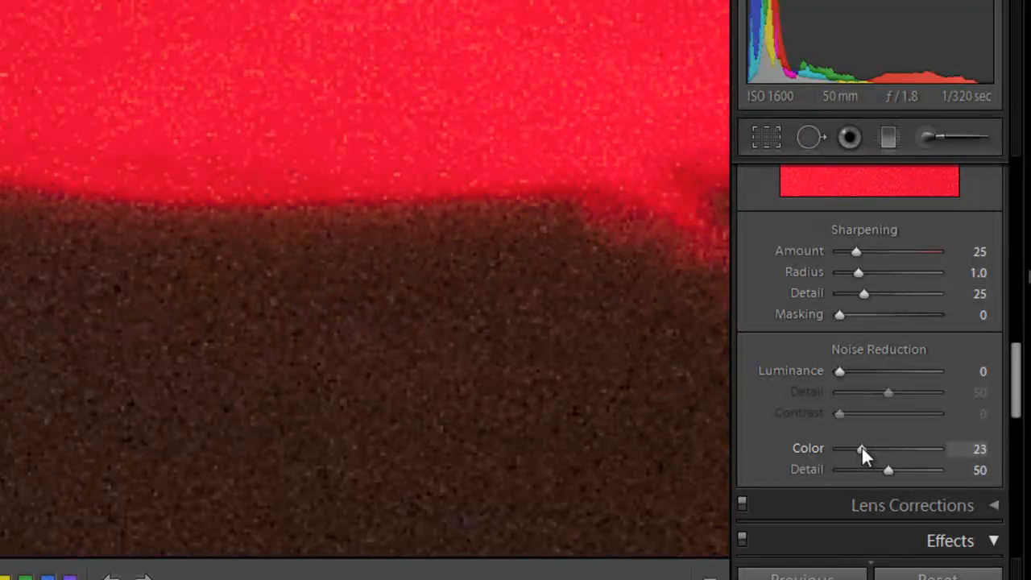
pyautogui.moveTo(862, 453); pyautogui.dragTo(874, 450)
pyautogui.moveTo(874, 450); pyautogui.dragTo(869, 450)
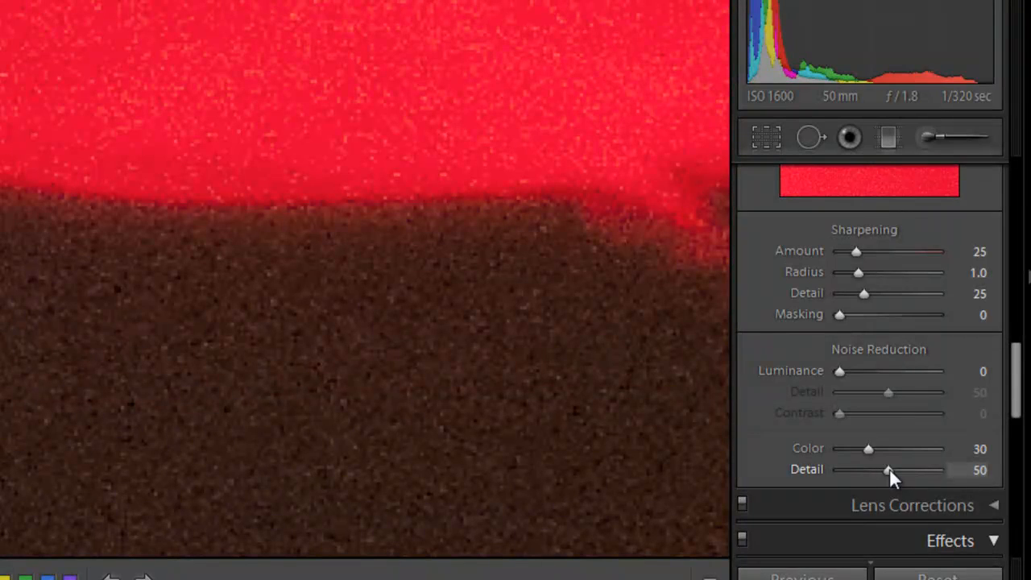
# Try the Color noise reduction Detail at 0 and 100, and settle on 51
pyautogui.moveTo(889, 468); pyautogui.dragTo(771, 465)
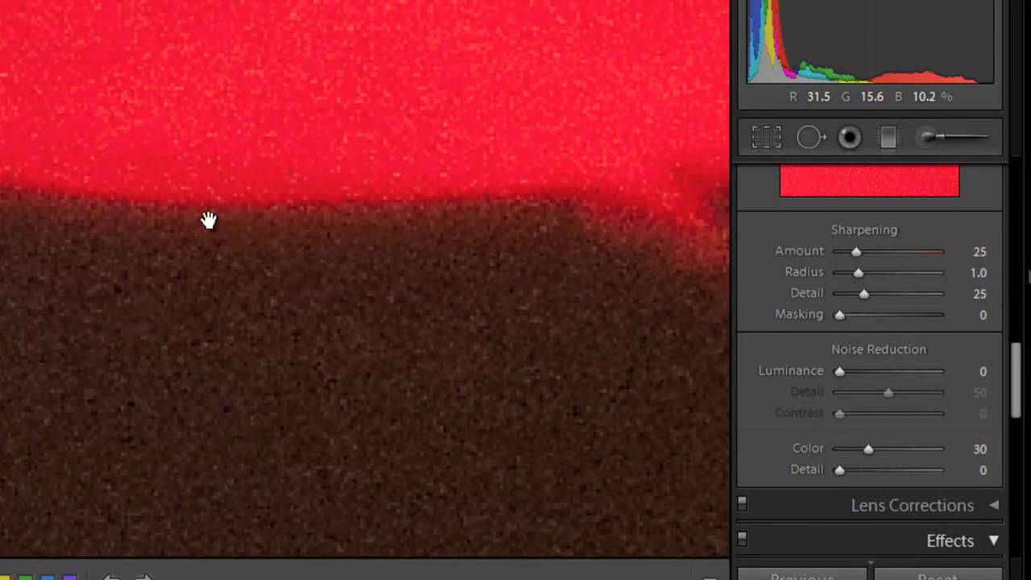
pyautogui.moveTo(839, 469); pyautogui.dragTo(989, 493)
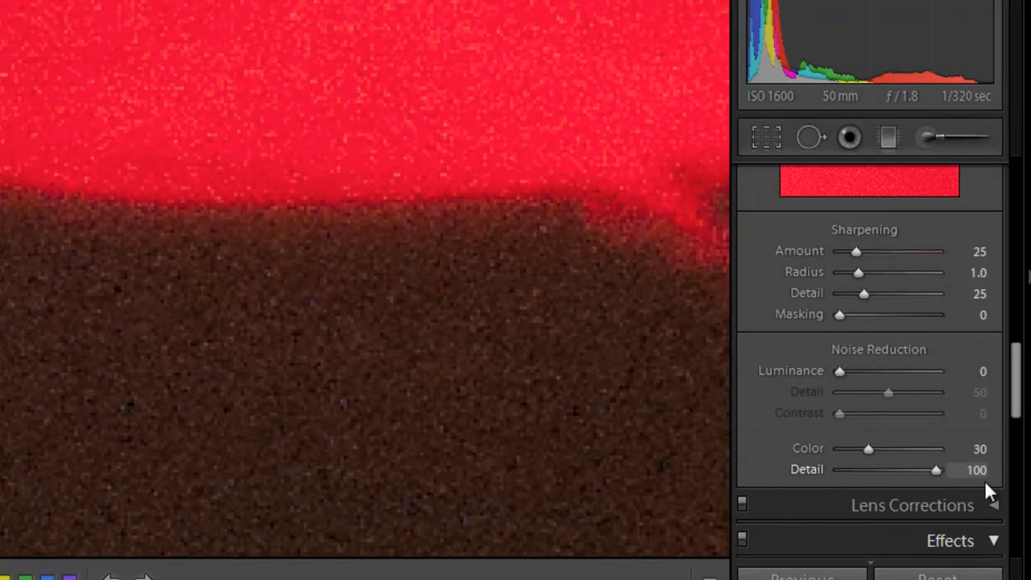
pyautogui.moveTo(936, 471); pyautogui.dragTo(889, 477)
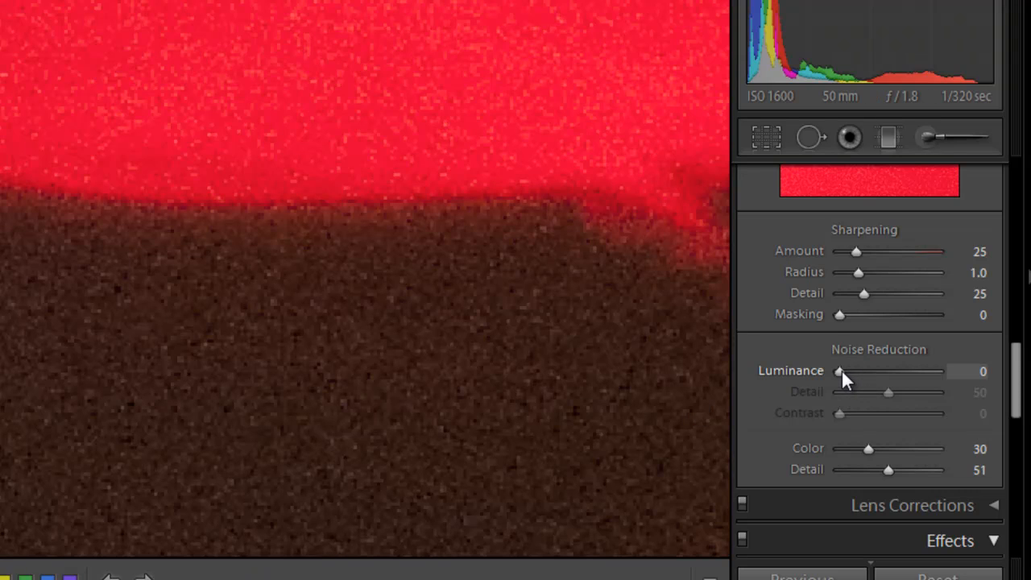
# Set Luminance noise reduction to 41 and its Detail to 29, trying 100 for each first
pyautogui.moveTo(839, 369); pyautogui.dragTo(968, 379)
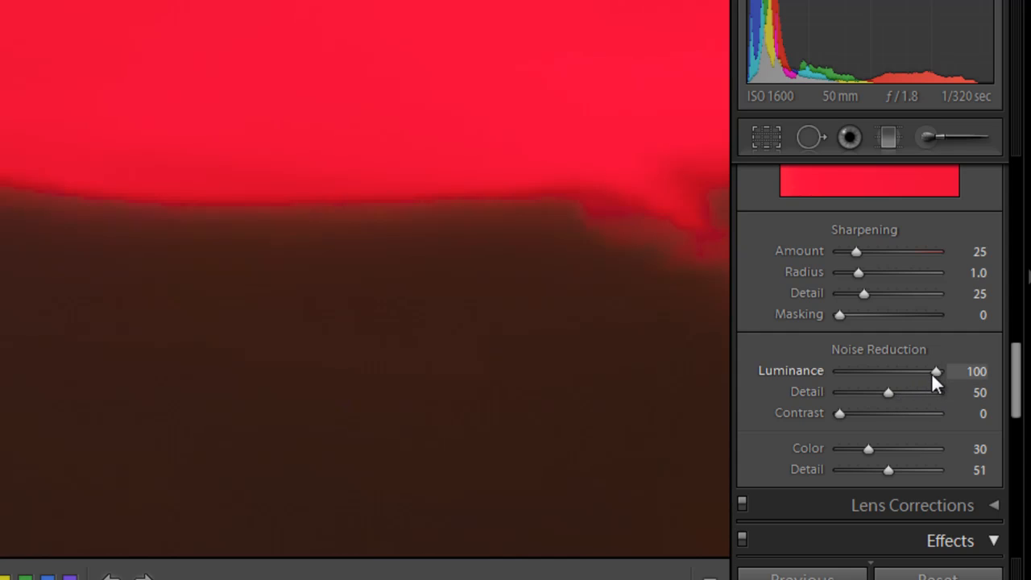
pyautogui.moveTo(937, 371); pyautogui.dragTo(880, 367)
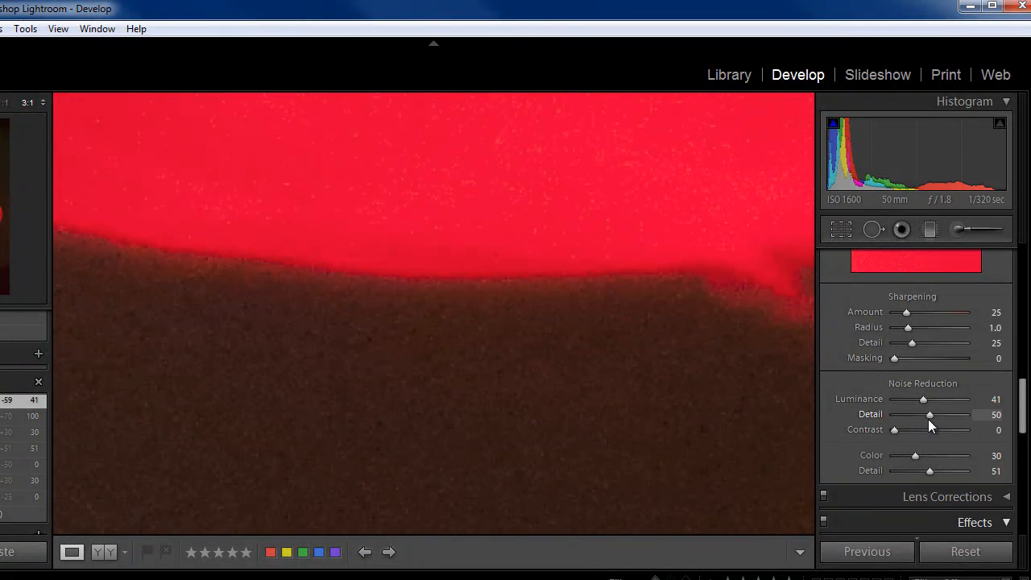
pyautogui.moveTo(930, 414); pyautogui.dragTo(976, 416)
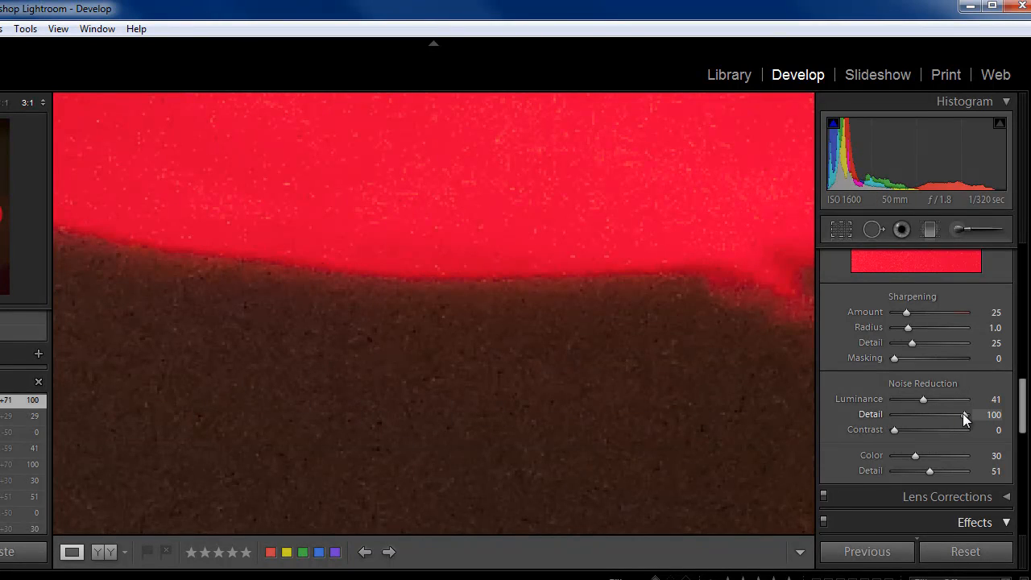
pyautogui.moveTo(965, 414); pyautogui.dragTo(915, 412)
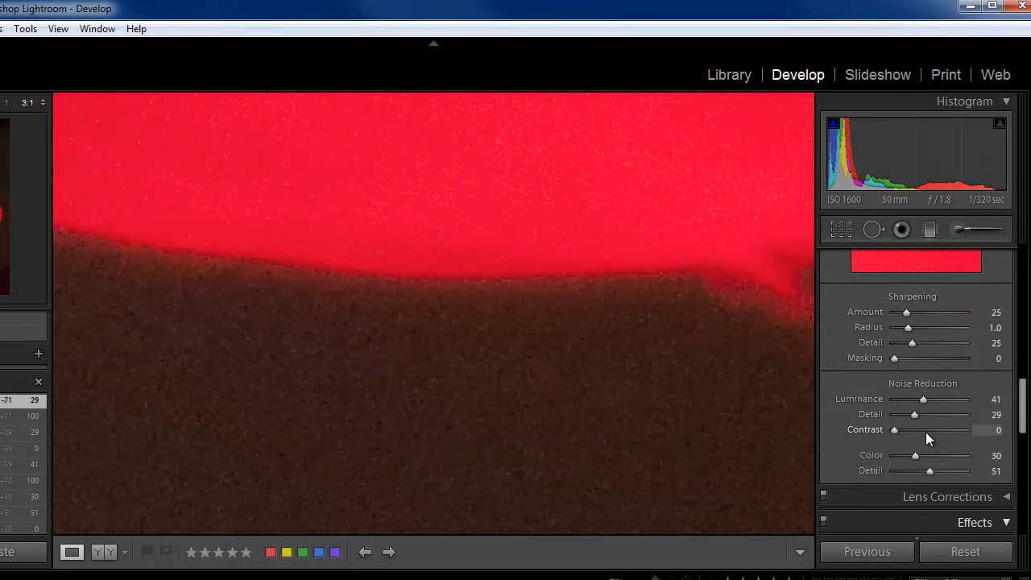
# Try the Luminance noise reduction Contrast at 89 and return it to 0
pyautogui.moveTo(896, 430); pyautogui.dragTo(993, 437)
pyautogui.moveTo(886, 436); pyautogui.dragTo(958, 440)
pyautogui.moveTo(956, 432); pyautogui.dragTo(802, 434)
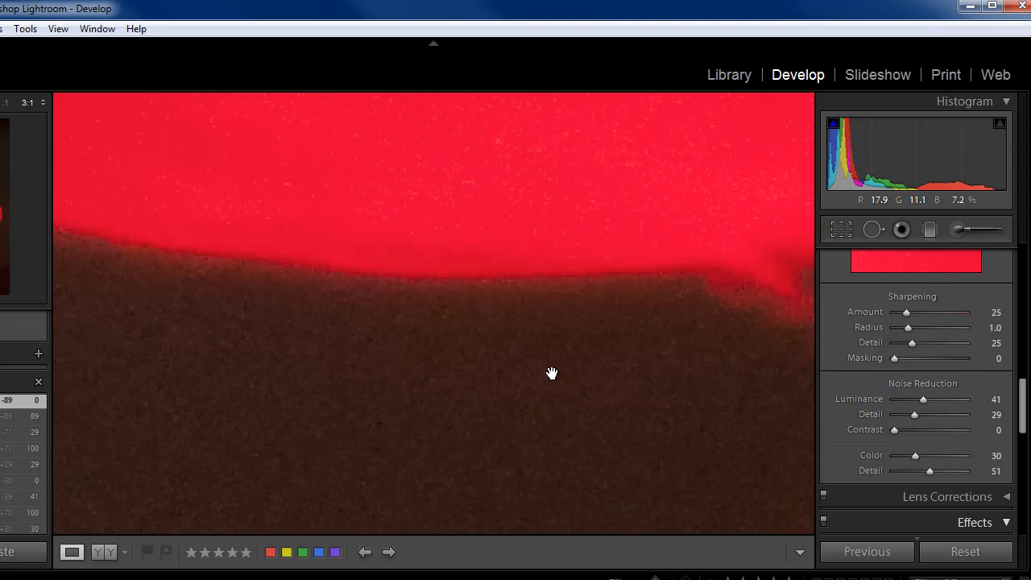
# Activate the Adjustment Brush for a new mask on the jellyfish photo
pyautogui.click(410, 368)
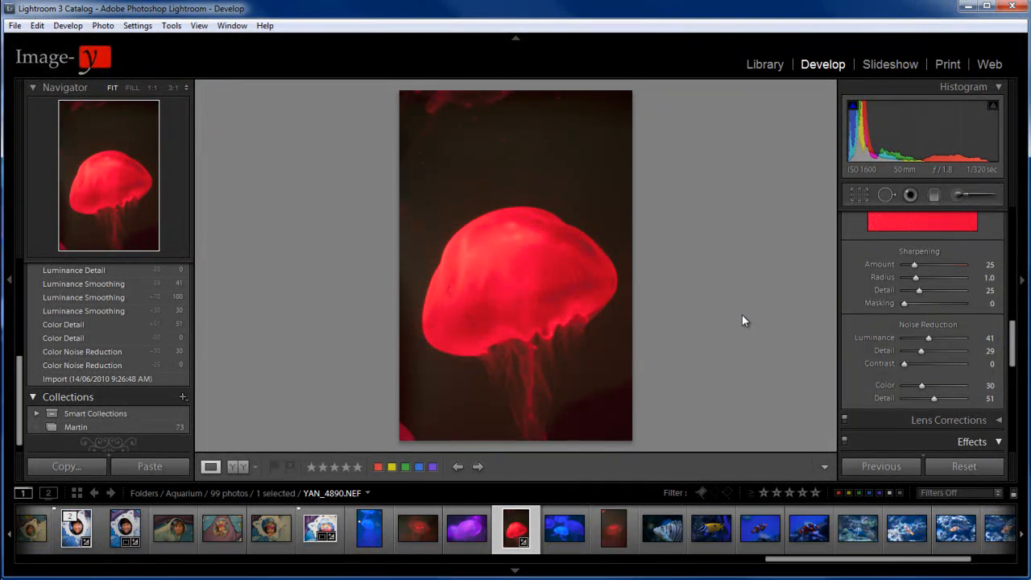
pyautogui.scroll(1, 1012, 352)
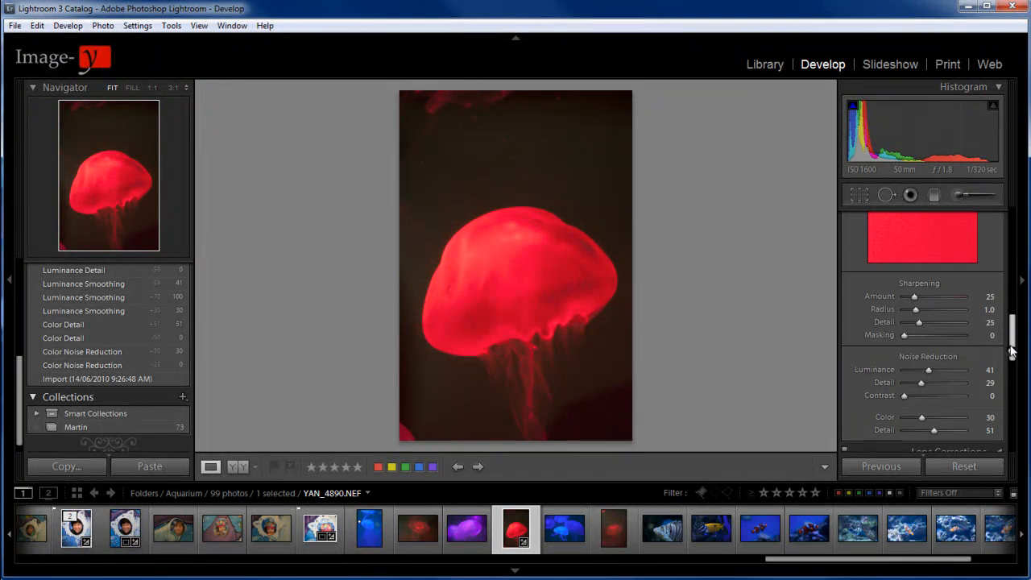
pyautogui.moveTo(1012, 352); pyautogui.dragTo(1012, 217)
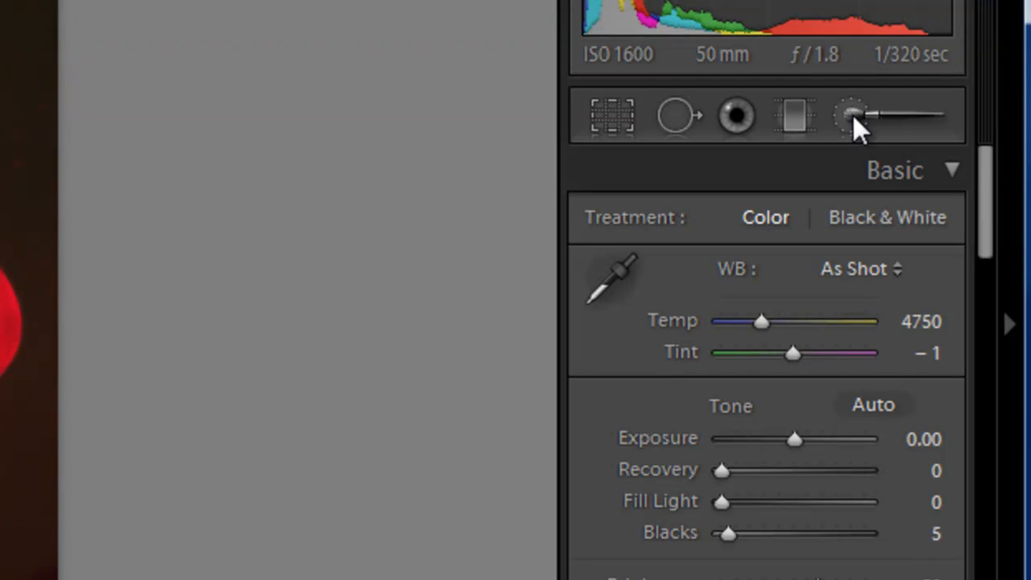
pyautogui.click(852, 115)
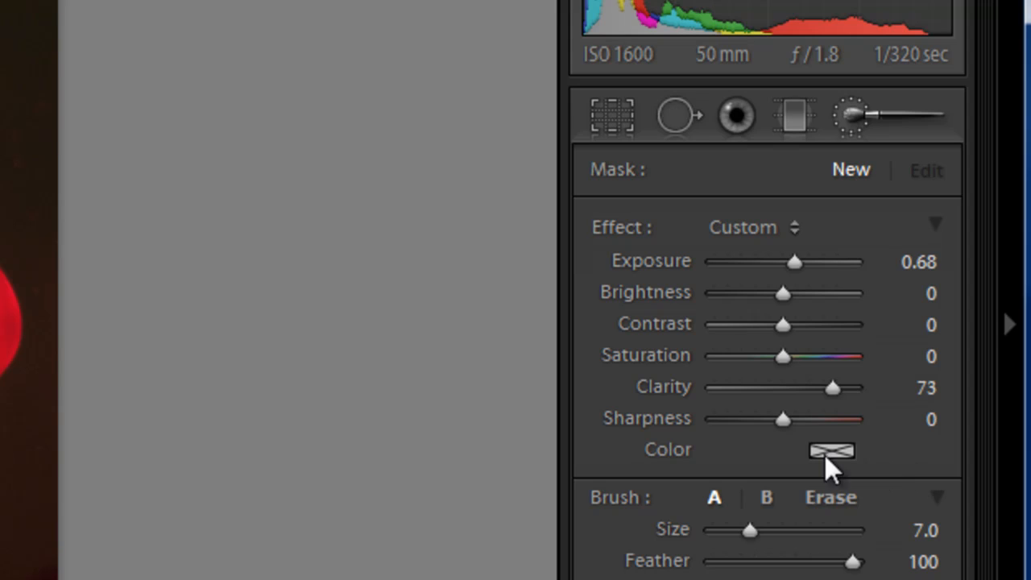
# Set the brush to Exposure 1.07, Brightness -102, Contrast 29 and Saturation -34, and reset all effect values at once
pyautogui.moveTo(778, 357); pyautogui.dragTo(760, 355)
pyautogui.moveTo(783, 293); pyautogui.dragTo(778, 293)
pyautogui.moveTo(783, 324); pyautogui.dragTo(748, 293)
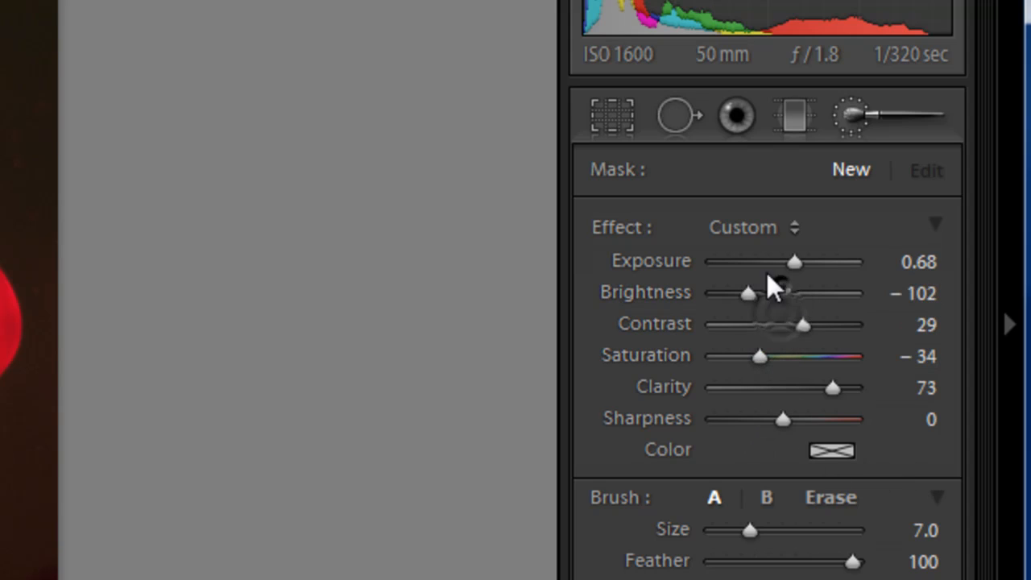
pyautogui.moveTo(794, 262); pyautogui.dragTo(802, 261)
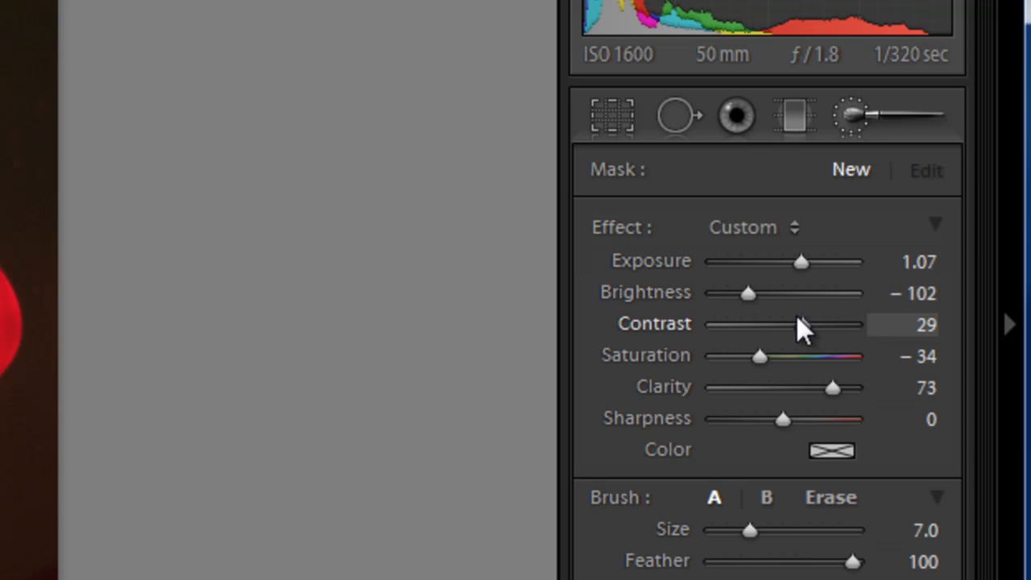
pyautogui.press('alt')
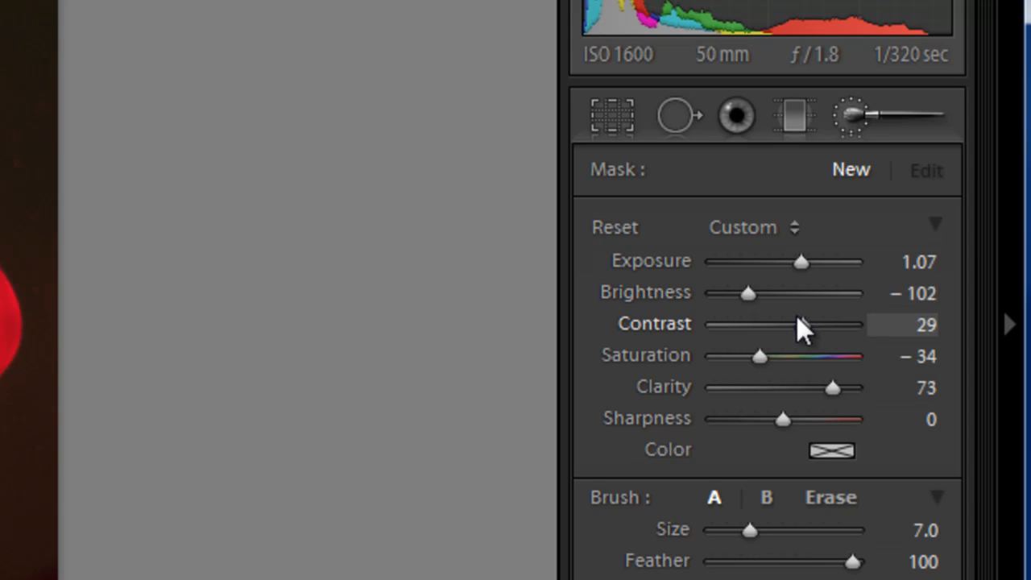
pyautogui.keyDown('alt'); pyautogui.click(624, 231); pyautogui.keyUp('alt')
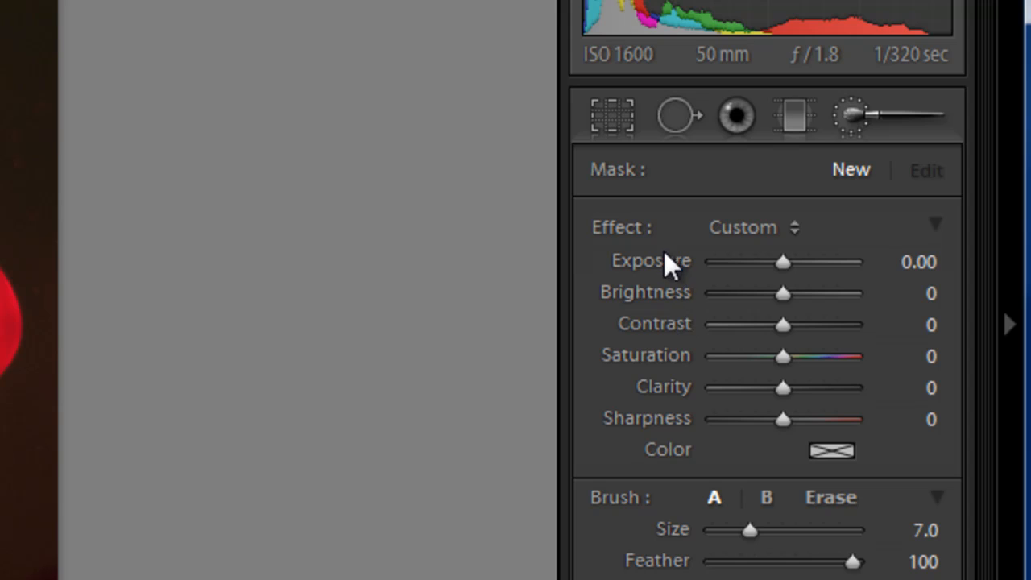
# Set the brush Exposure to 1.76 and Brightness to -190, raise Contrast, and reset these values individually before resetting the whole effect
pyautogui.moveTo(782, 261); pyautogui.dragTo(813, 261)
pyautogui.moveTo(782, 293); pyautogui.dragTo(717, 293)
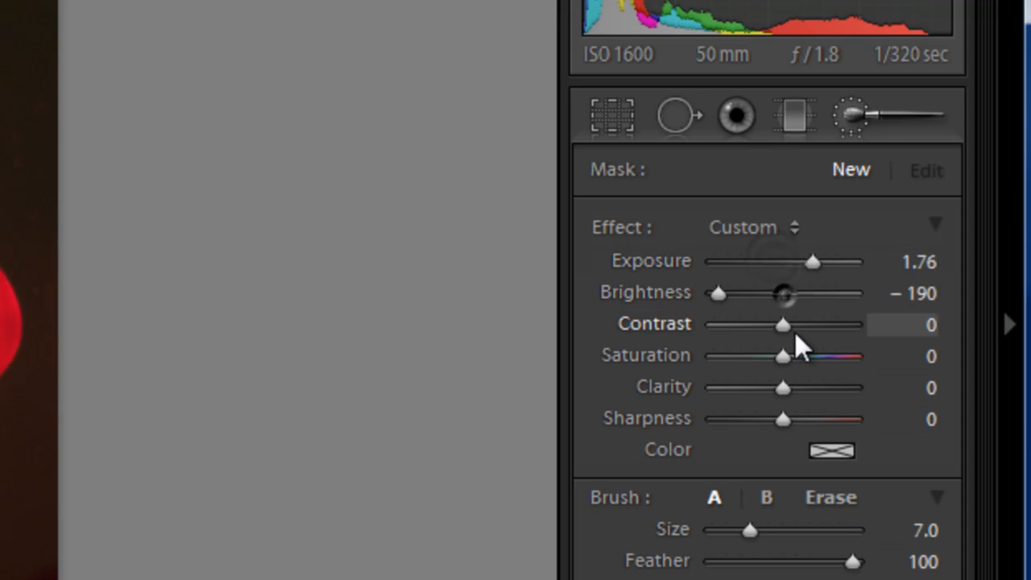
pyautogui.moveTo(782, 324); pyautogui.dragTo(806, 324)
pyautogui.doubleClick(673, 260)
pyautogui.doubleClick(656, 322)
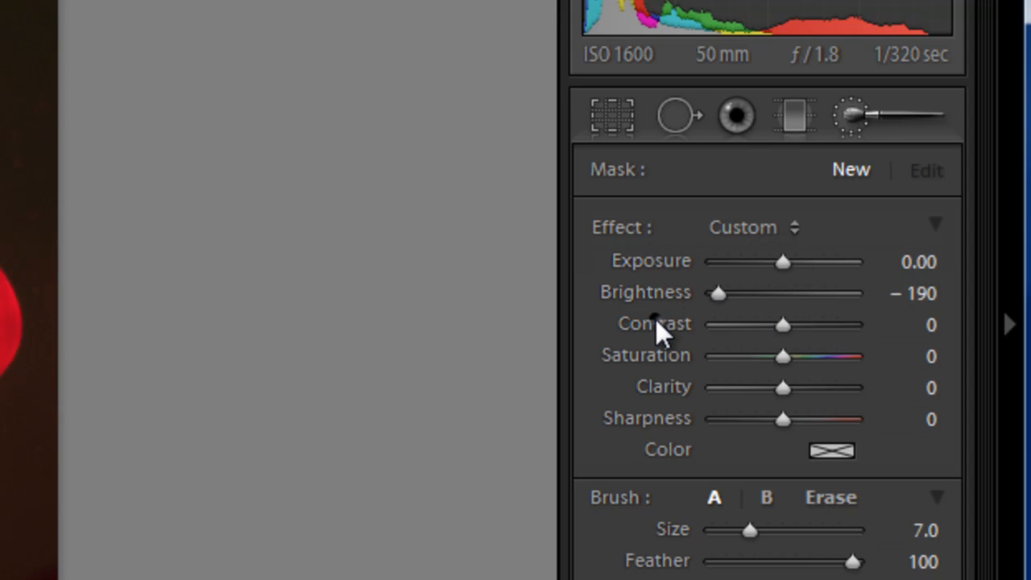
pyautogui.doubleClick(662, 291)
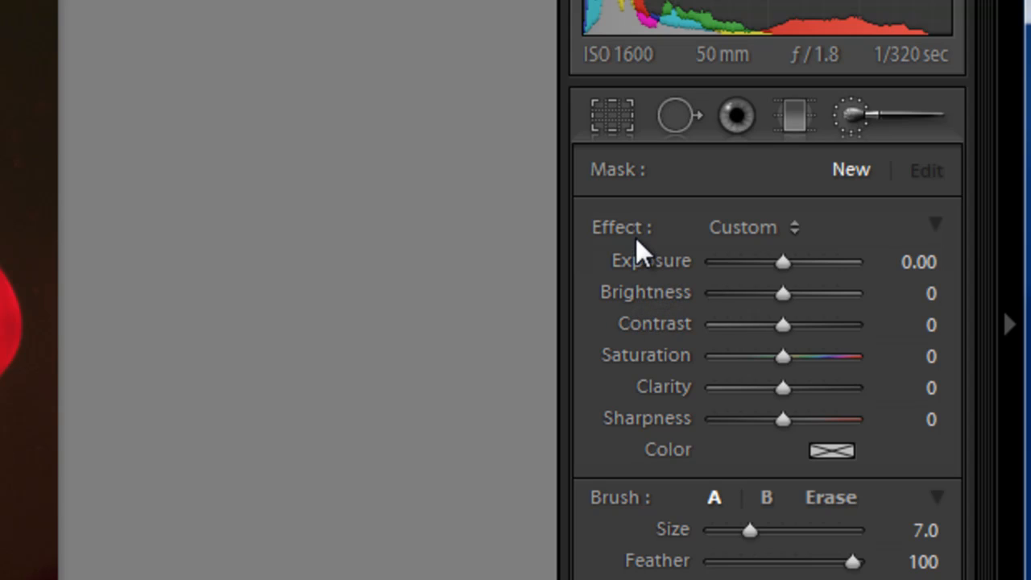
pyautogui.press('alt')
pyautogui.keyDown('alt'); pyautogui.click(627, 227); pyautogui.keyUp('alt')
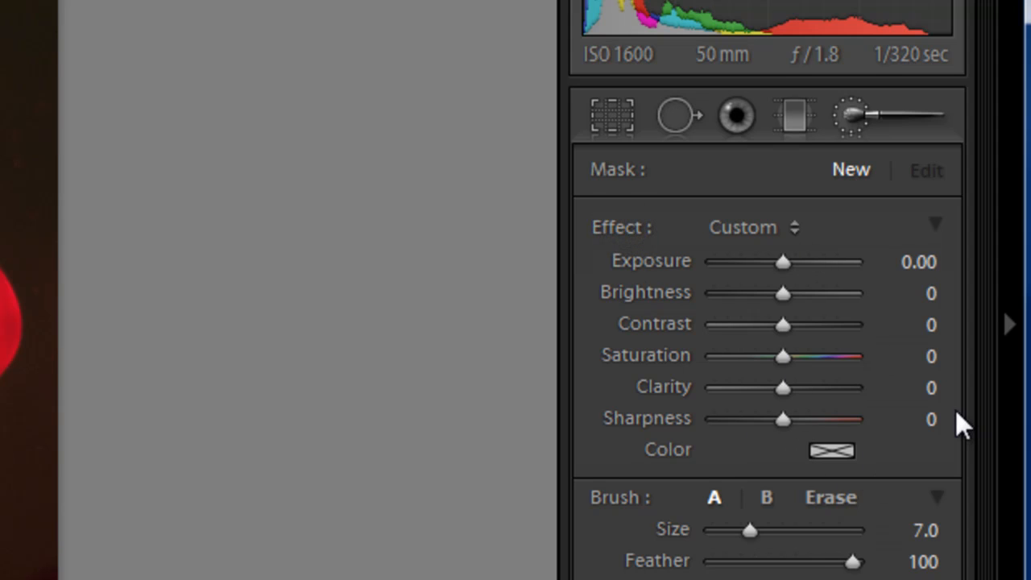